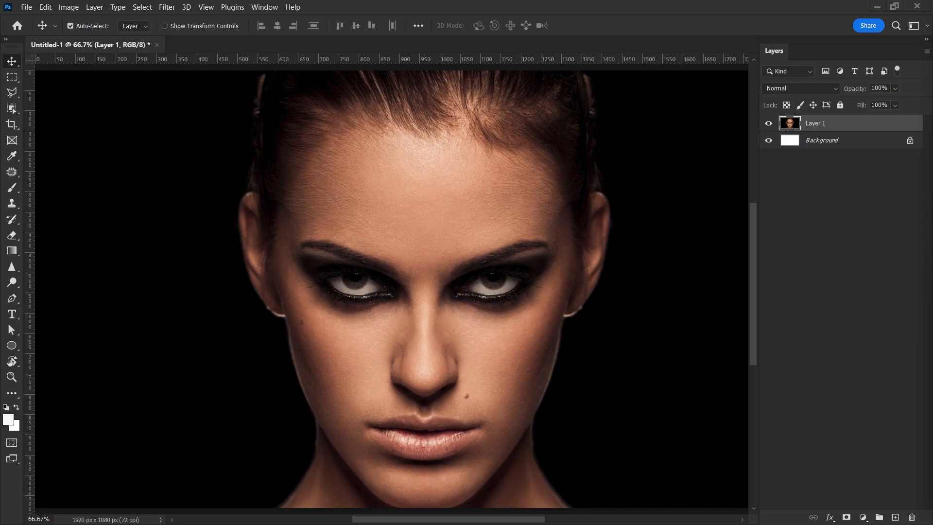
# Delete the Background layer and duplicate the portrait layer twice.
pyautogui.moveTo(831, 140); pyautogui.dragTo(911, 517)
pyautogui.hotkey('ctrl', 'j')
pyautogui.hotkey('ctrl', 'j')
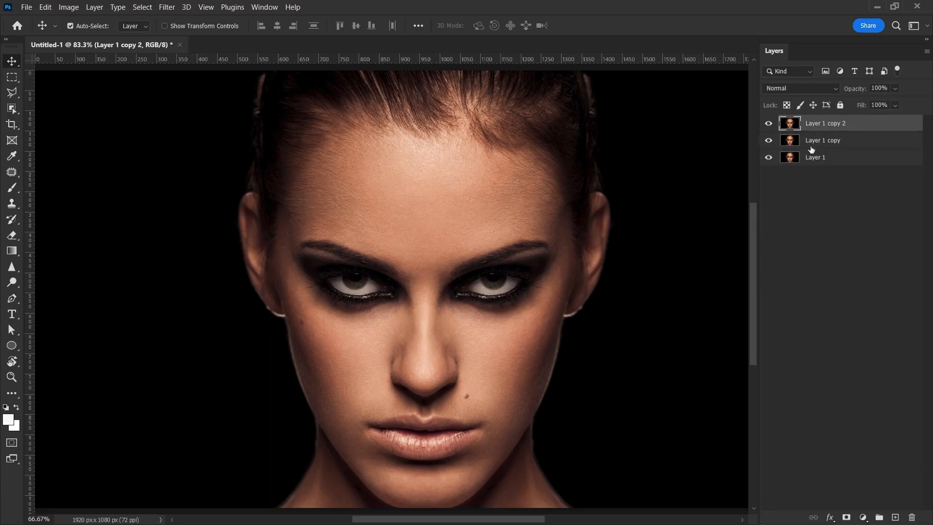
# Rename the three portrait layers red, blue and overlay, from the lowest layer to the highest.
pyautogui.doubleClick(823, 158)
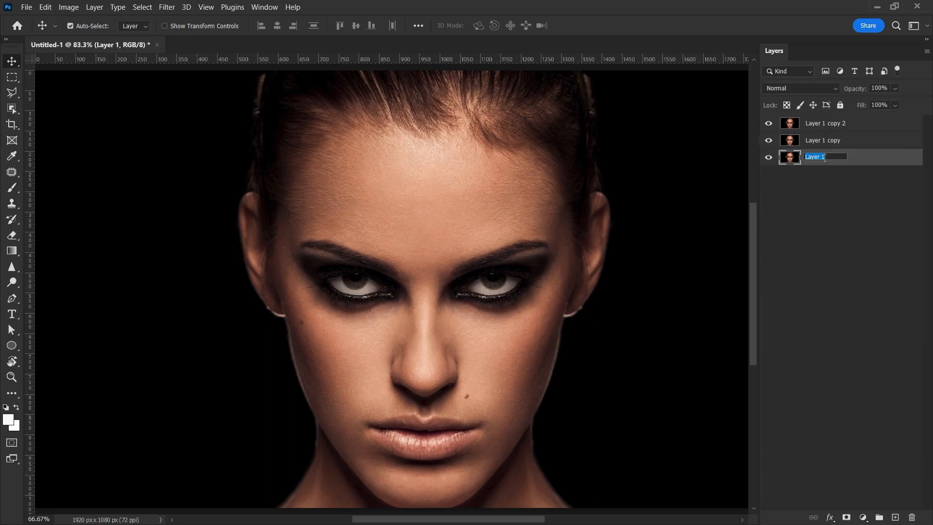
pyautogui.write('red')
pyautogui.hotkey('shift', 'Tab')
pyautogui.write('blue')
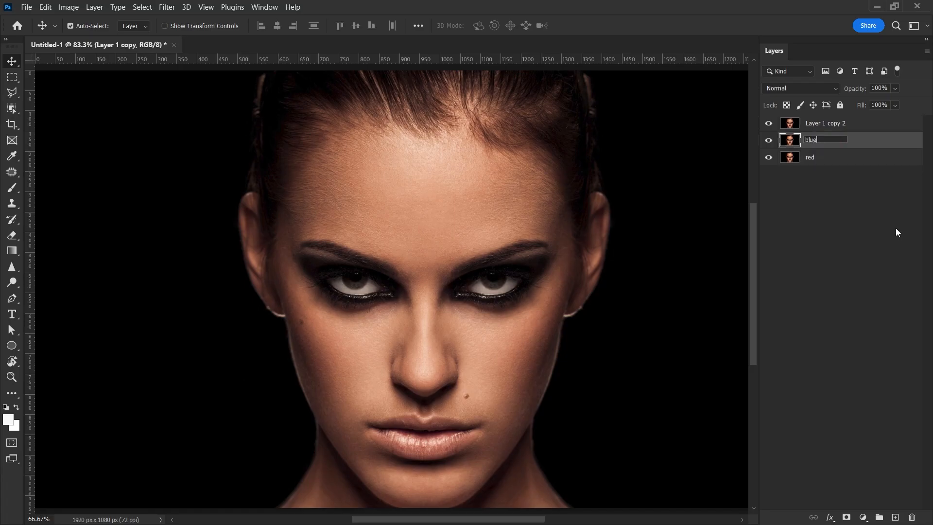
pyautogui.hotkey('shift', 'Tab')
pyautogui.write('overlay')
pyautogui.press('Return')
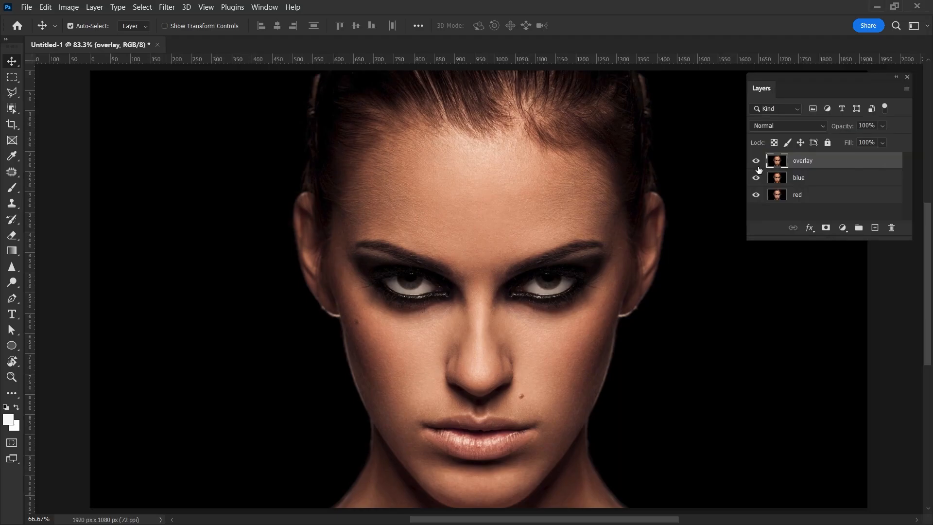
# Hide the blue and overlay layers and restrict the red layer's advanced blending to the R channel by disabling G and B.
pyautogui.click(756, 177)
pyautogui.click(756, 160)
pyautogui.click(799, 195)
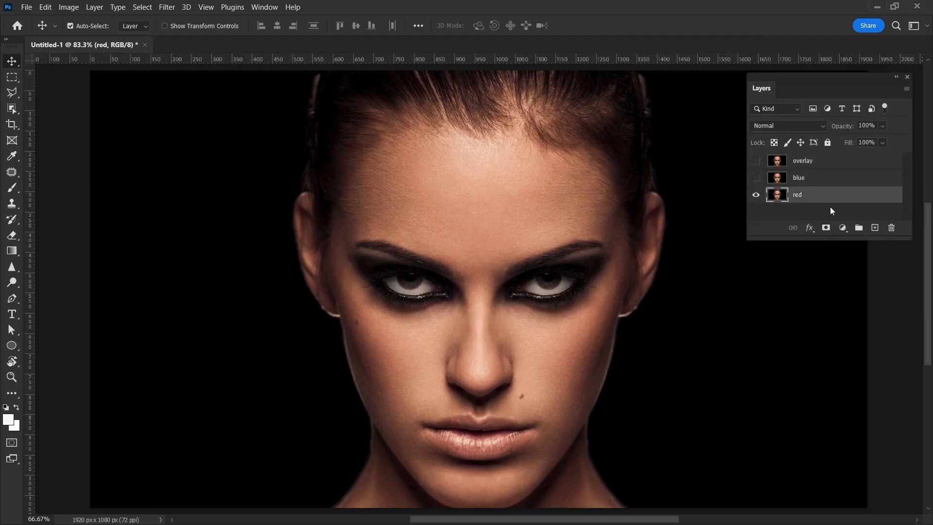
pyautogui.rightClick(823, 194)
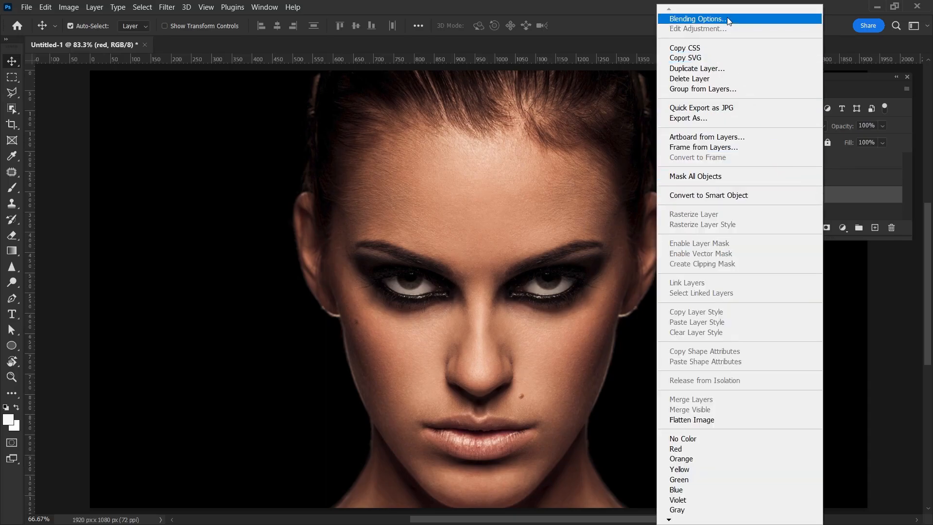
pyautogui.click(714, 18)
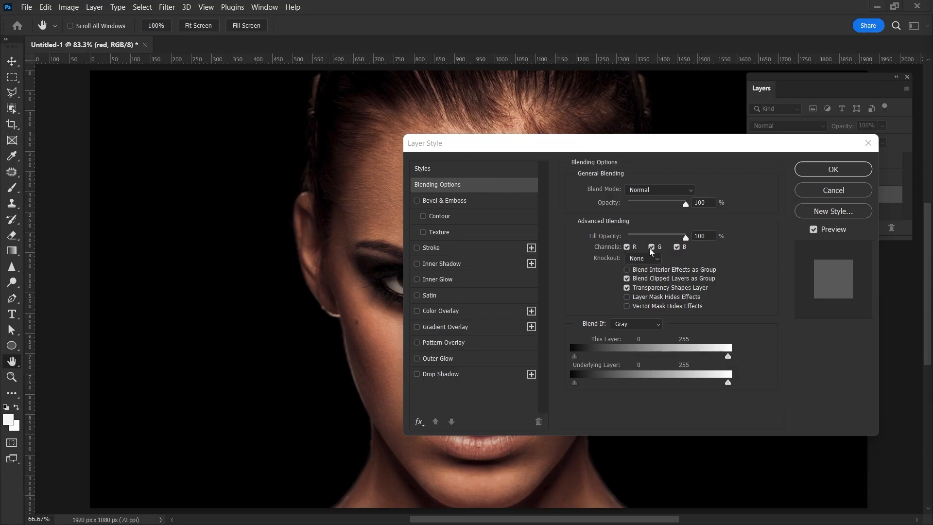
pyautogui.click(676, 247)
pyautogui.click(651, 247)
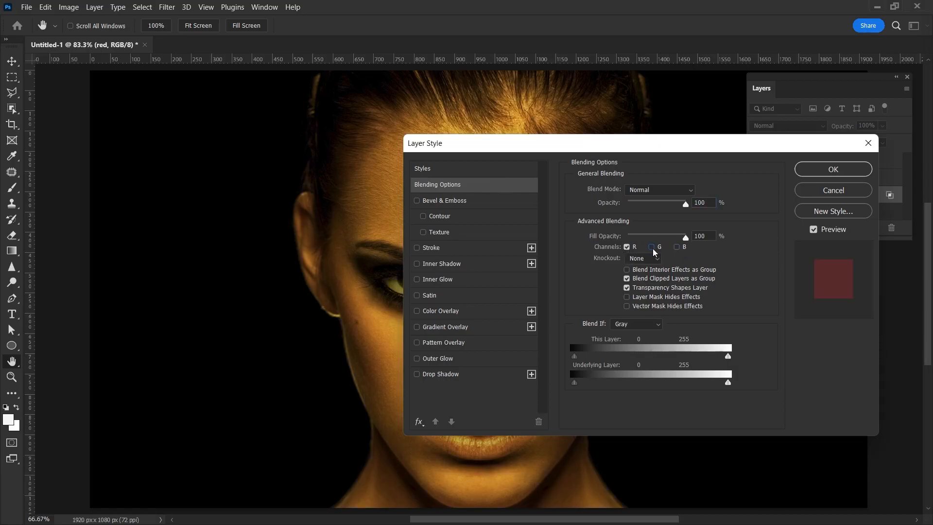
pyautogui.moveTo(388, 252); pyautogui.dragTo(143, 253)
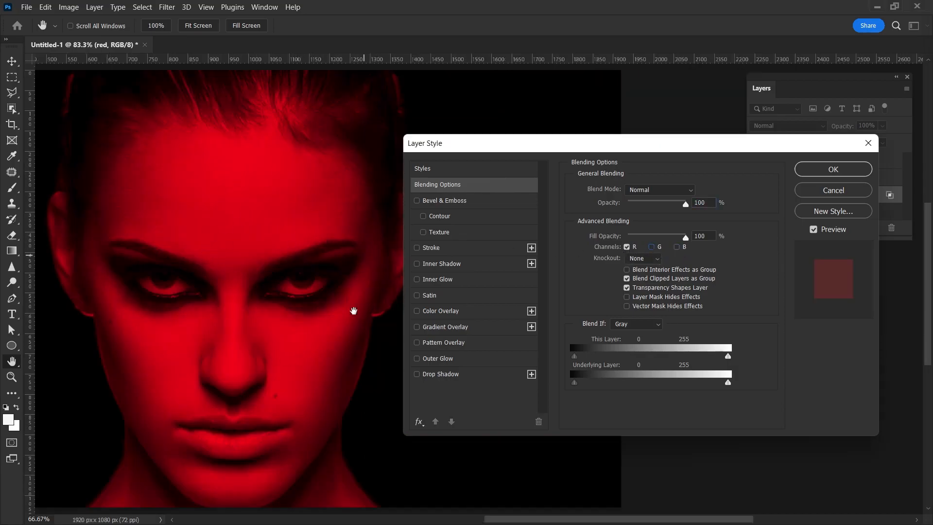
pyautogui.click(810, 171)
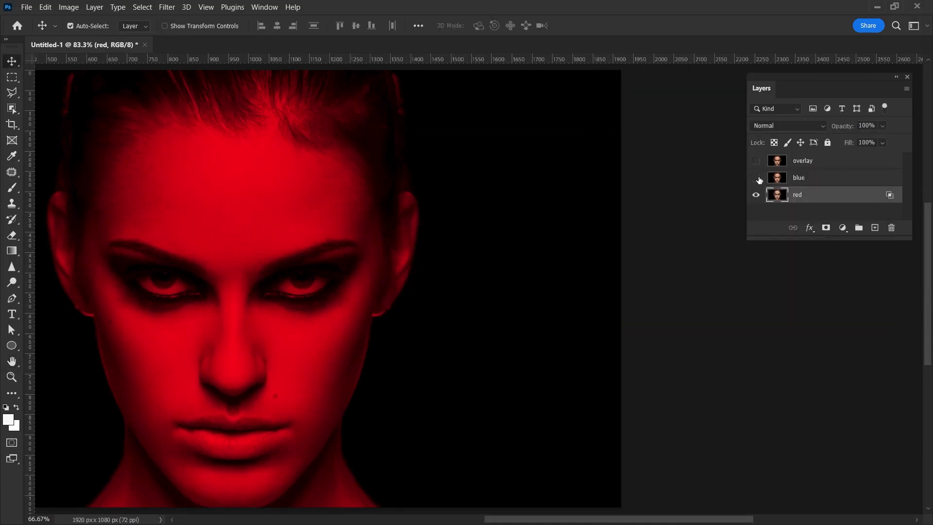
# Show the blue layer and disable the R channel in its advanced blending, checking it without the red layer.
pyautogui.click(755, 177)
pyautogui.rightClick(820, 185)
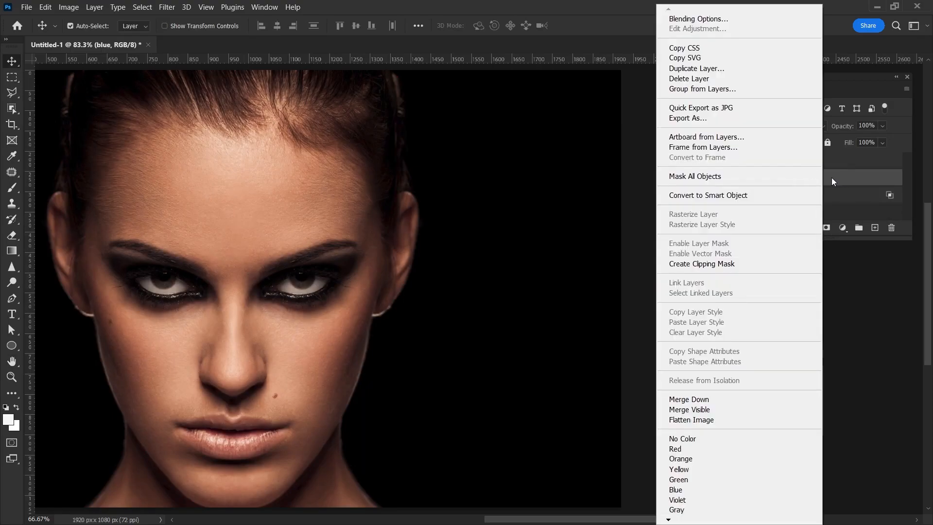
pyautogui.click(683, 19)
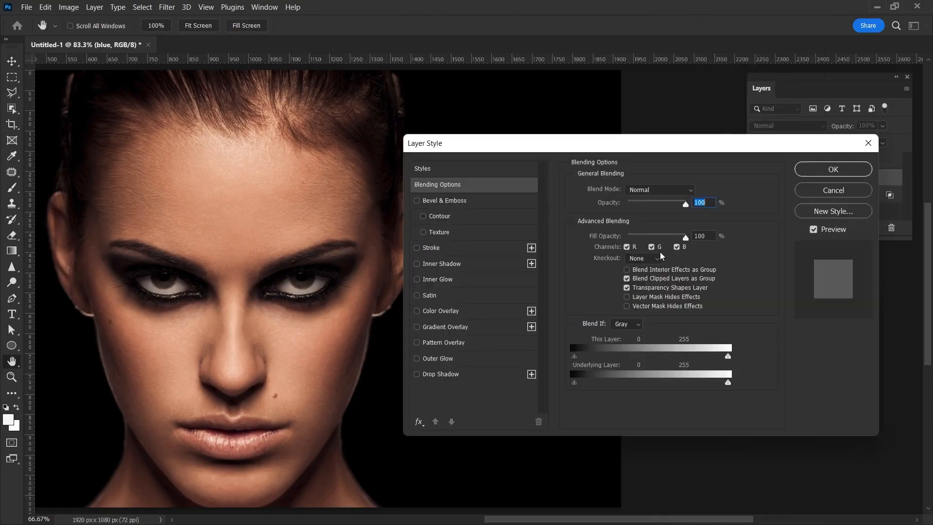
pyautogui.click(627, 246)
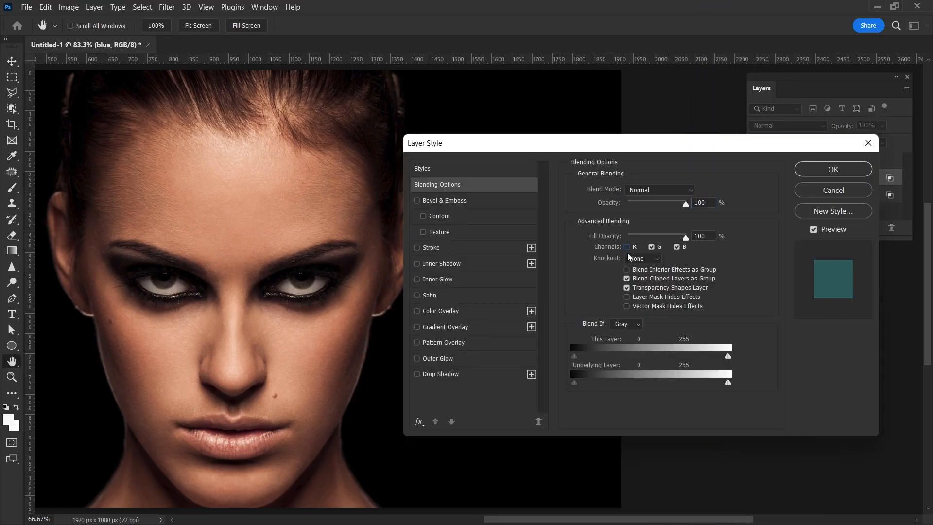
pyautogui.click(804, 173)
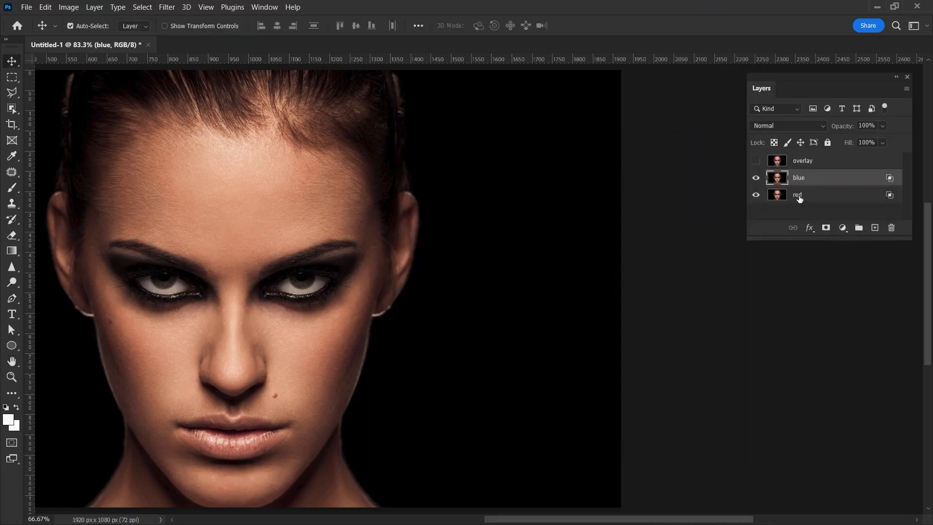
pyautogui.click(756, 195)
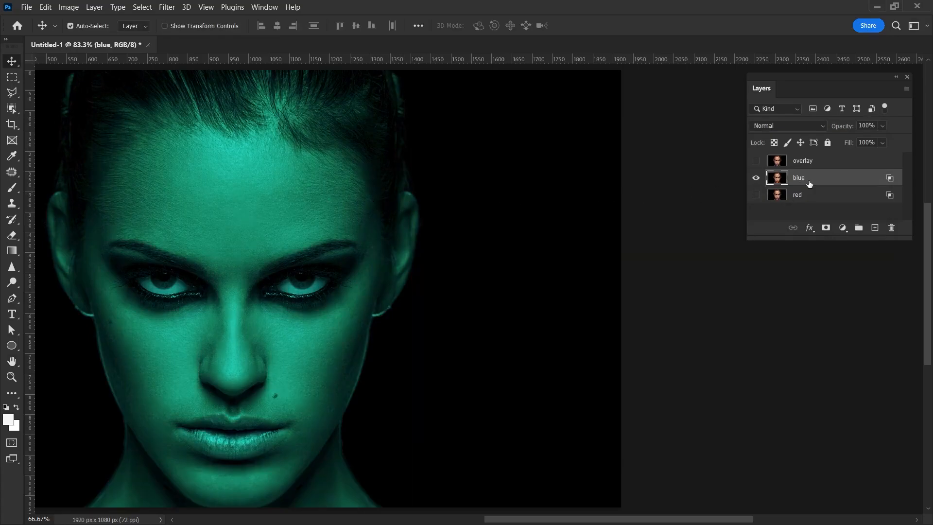
pyautogui.click(756, 195)
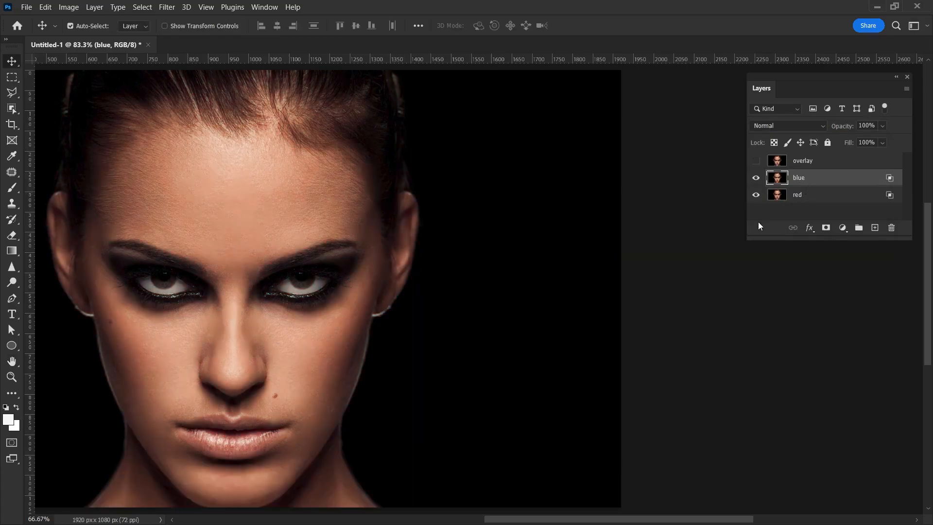
# Convert the red layer and the blue layer into separate Smart Objects.
pyautogui.hotkey('ctrl', '0')
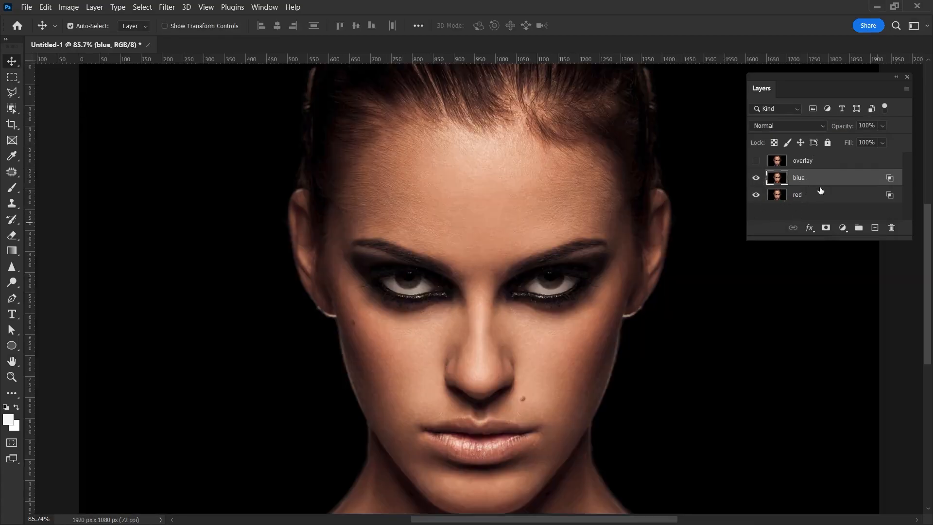
pyautogui.click(812, 199)
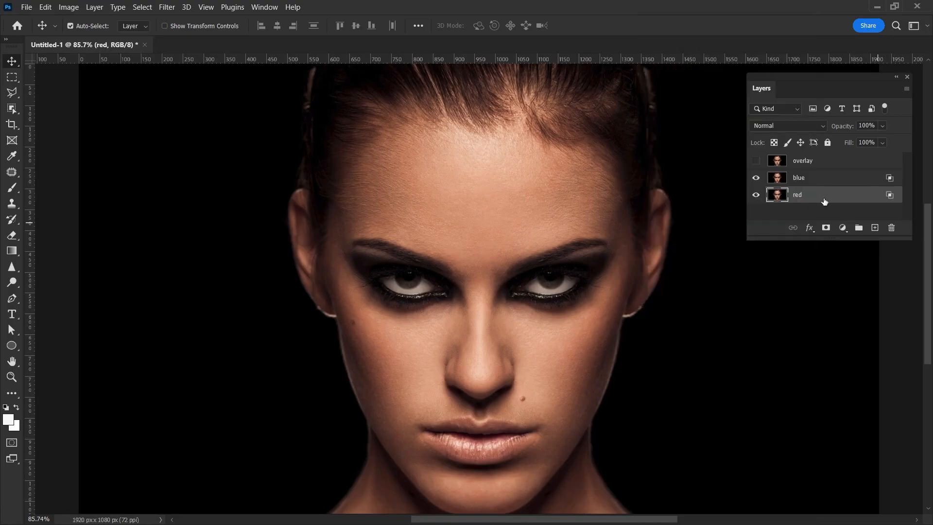
pyautogui.rightClick(816, 201)
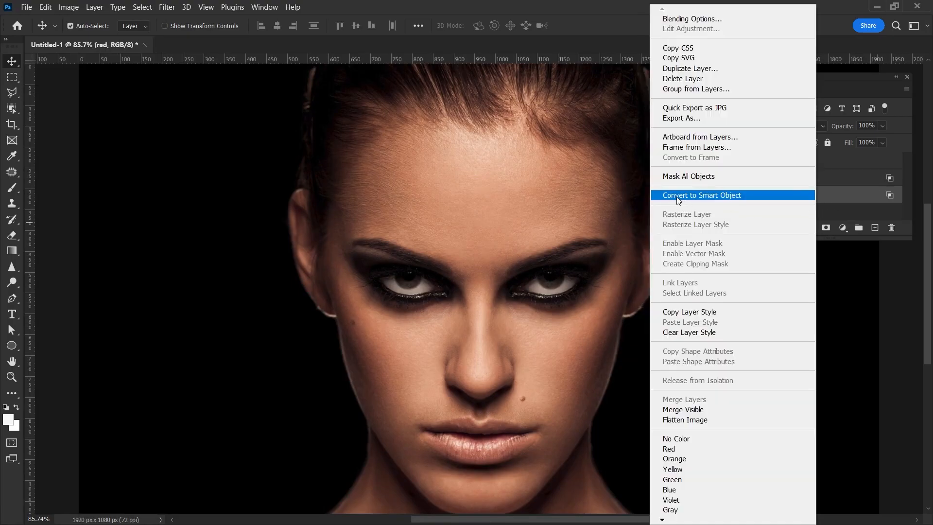
pyautogui.click(696, 195)
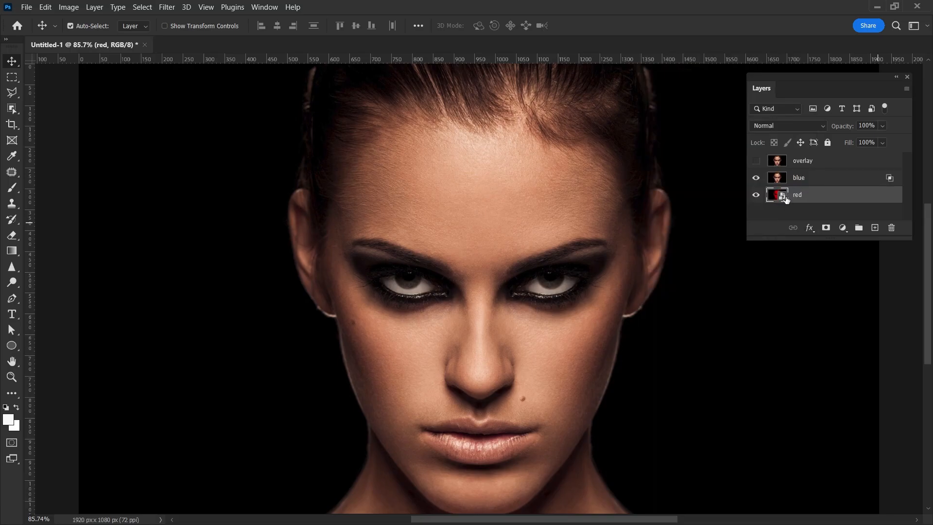
pyautogui.click(788, 178)
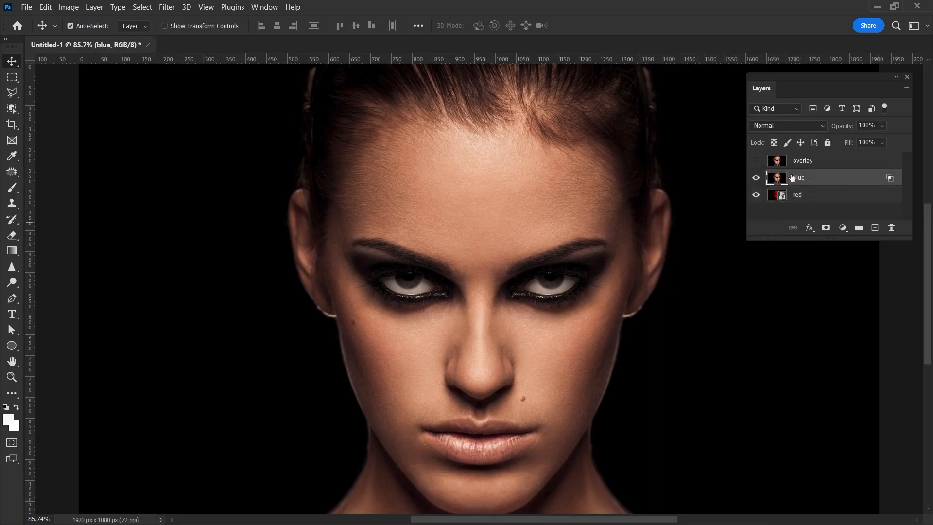
pyautogui.rightClick(824, 179)
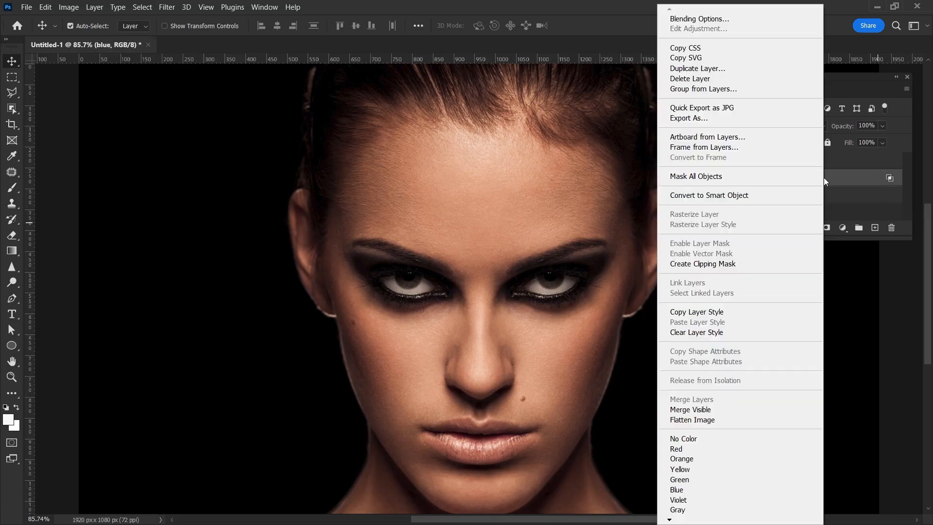
pyautogui.click(684, 195)
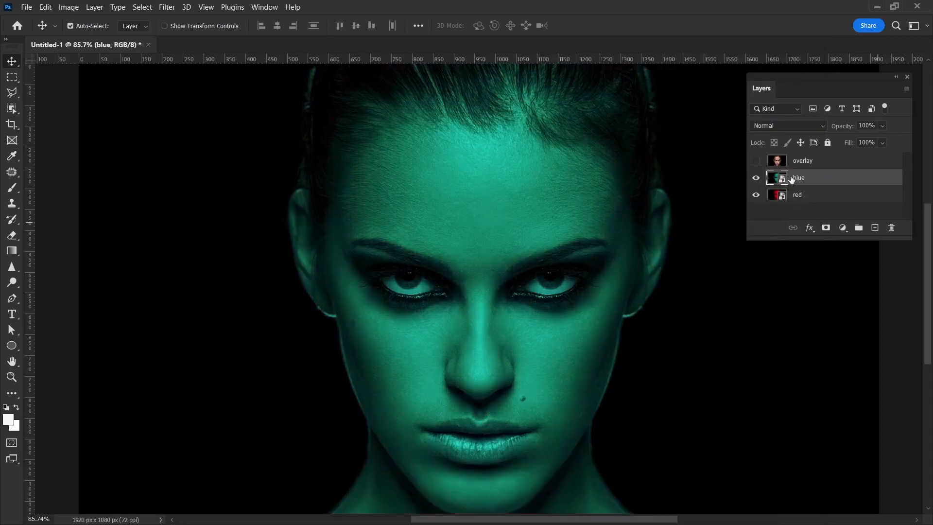
# Show the overlay layer and set its blend mode to Overlay.
pyautogui.click(817, 164)
pyautogui.click(755, 161)
pyautogui.click(760, 126)
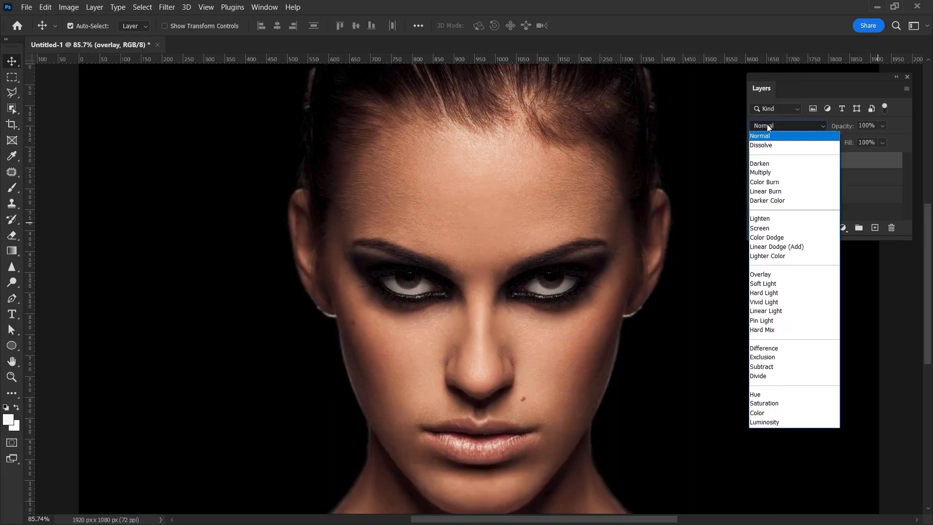
pyautogui.click(763, 275)
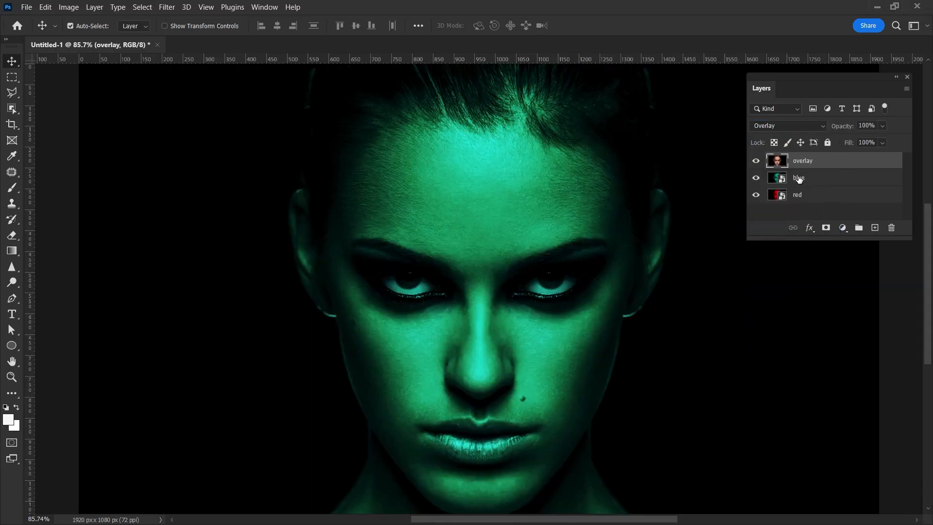
# Add a layer mask to the blue layer and draw a linear white-to-black gradient on it across the face, running right to left.
pyautogui.click(799, 179)
pyautogui.click(825, 228)
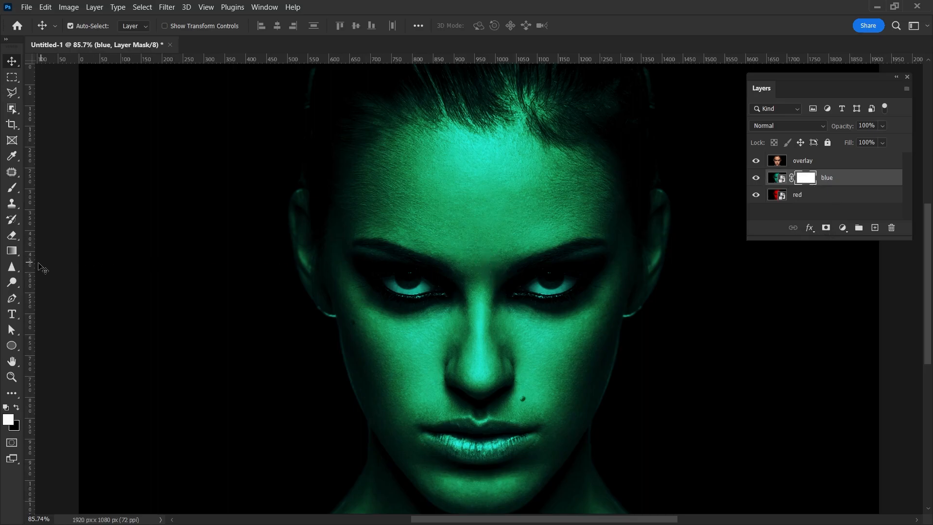
pyautogui.click(12, 251)
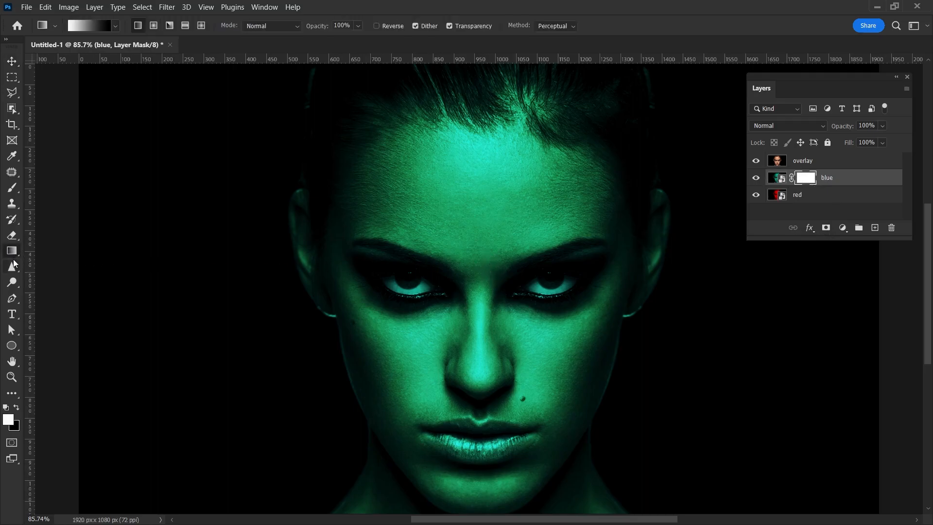
pyautogui.click(116, 27)
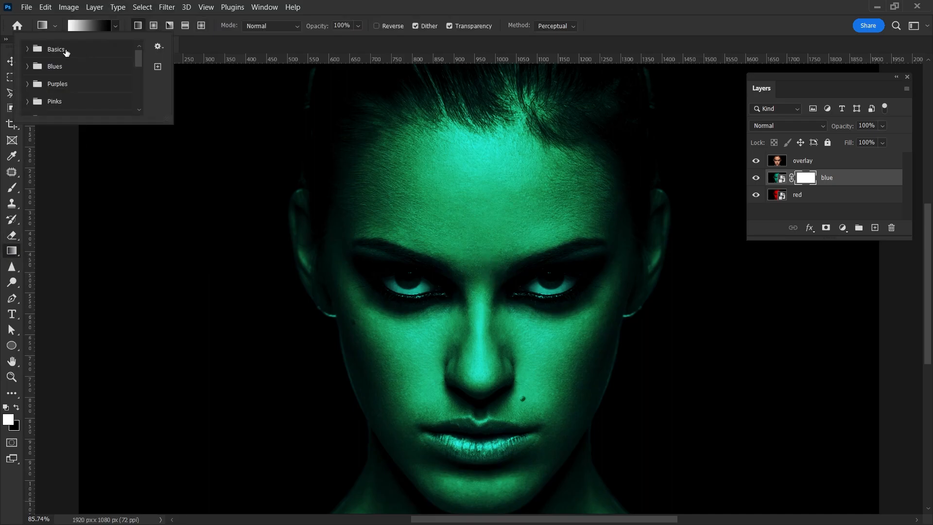
pyautogui.click(28, 51)
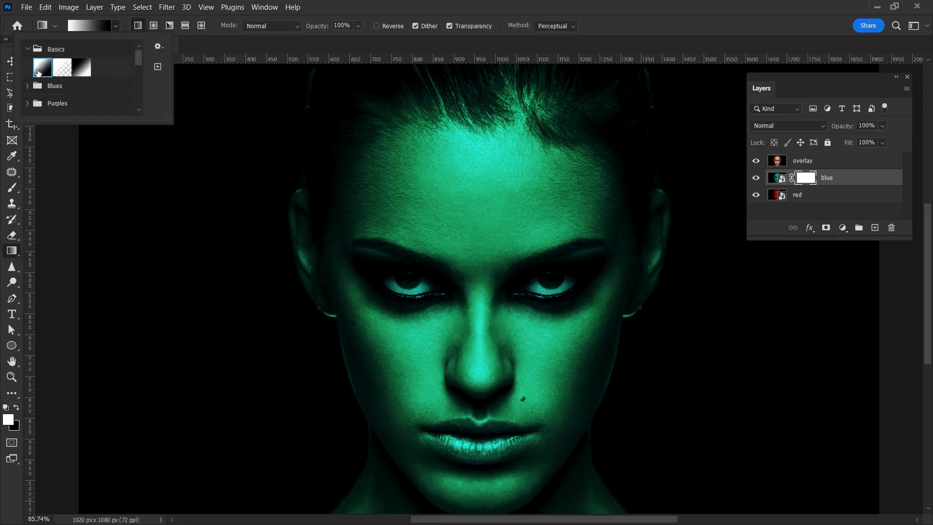
pyautogui.click(138, 27)
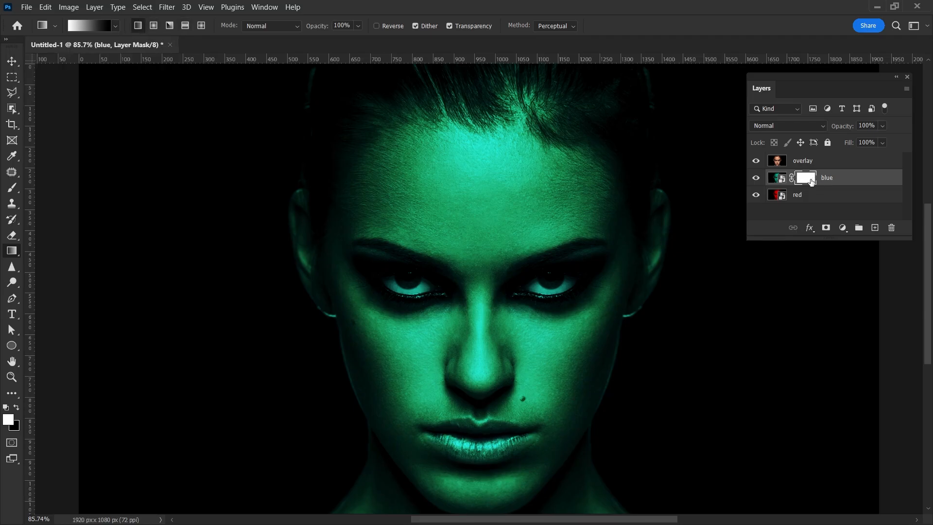
pyautogui.click(775, 180)
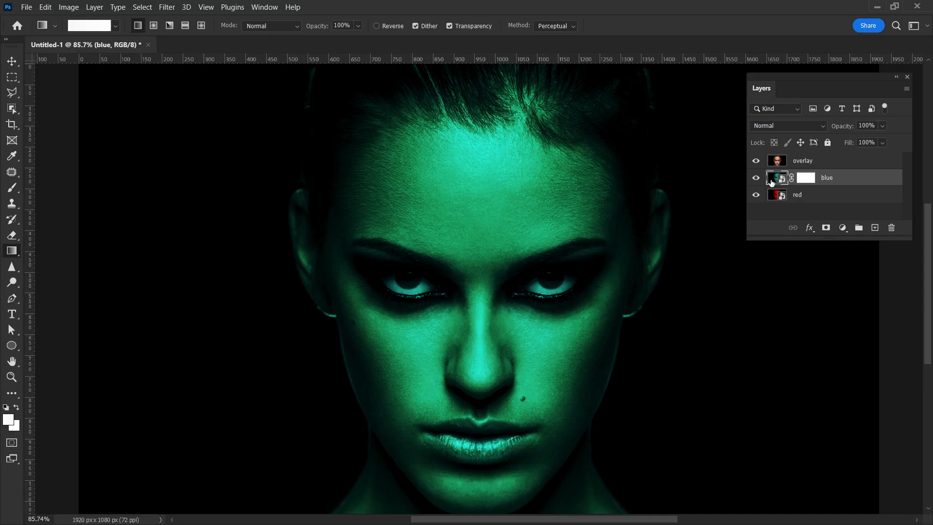
pyautogui.click(800, 180)
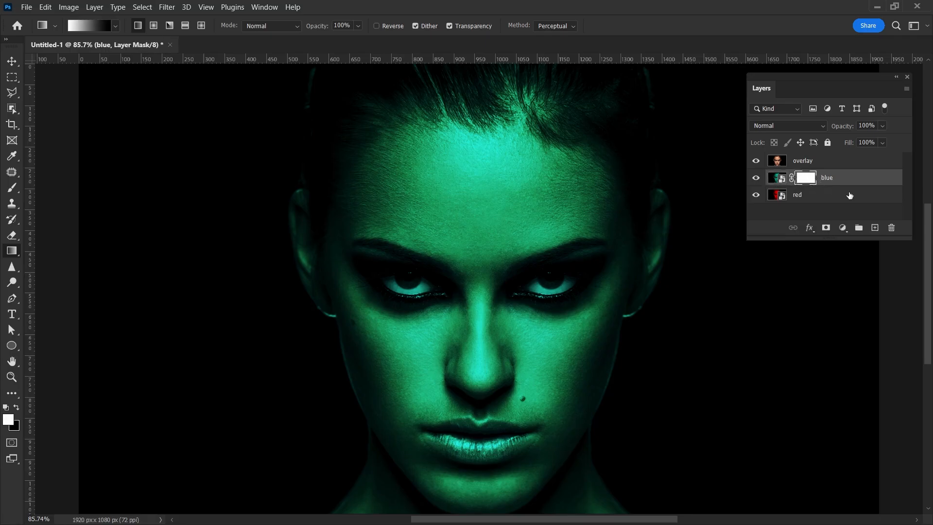
pyautogui.moveTo(546, 343); pyautogui.dragTo(326, 340)
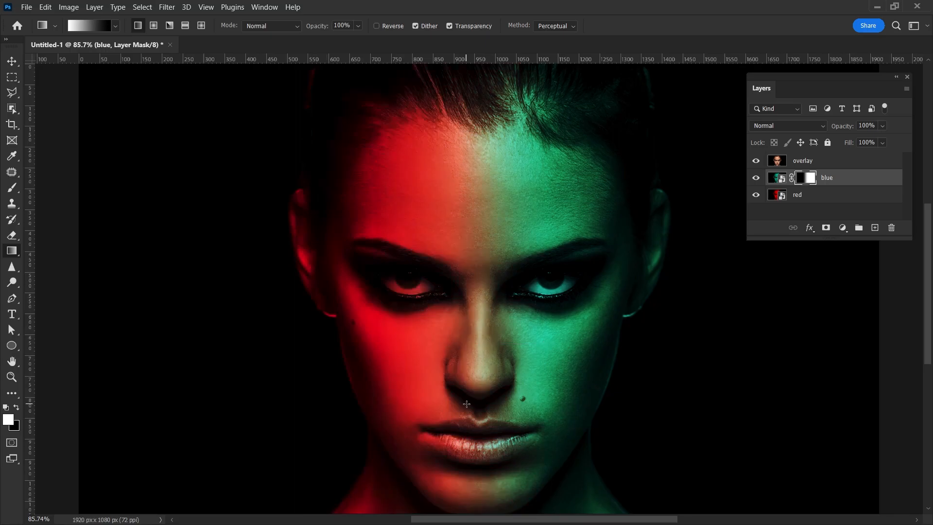
# Reduce the overlay layer's opacity to 70%.
pyautogui.hotkey('alt', ']')
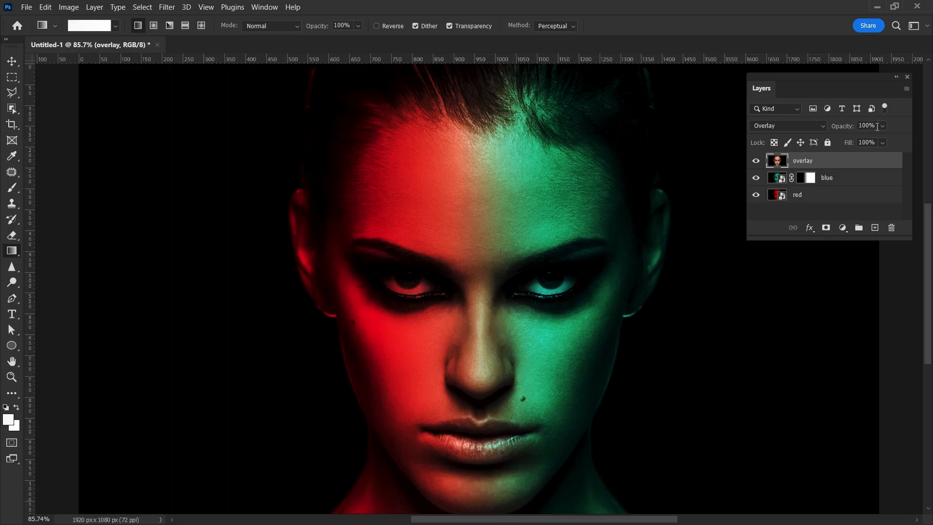
pyautogui.write('60')
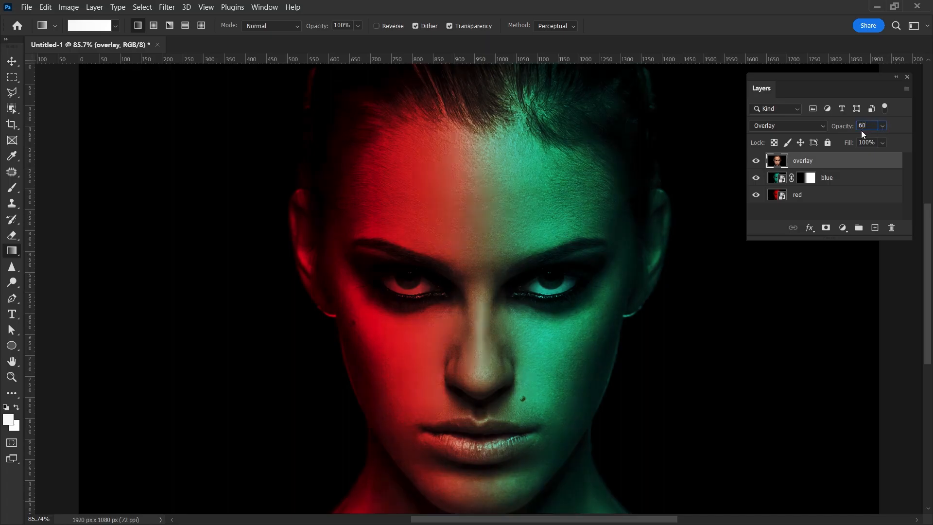
pyautogui.press('Return')
pyautogui.hotkey('shift', 'Up')
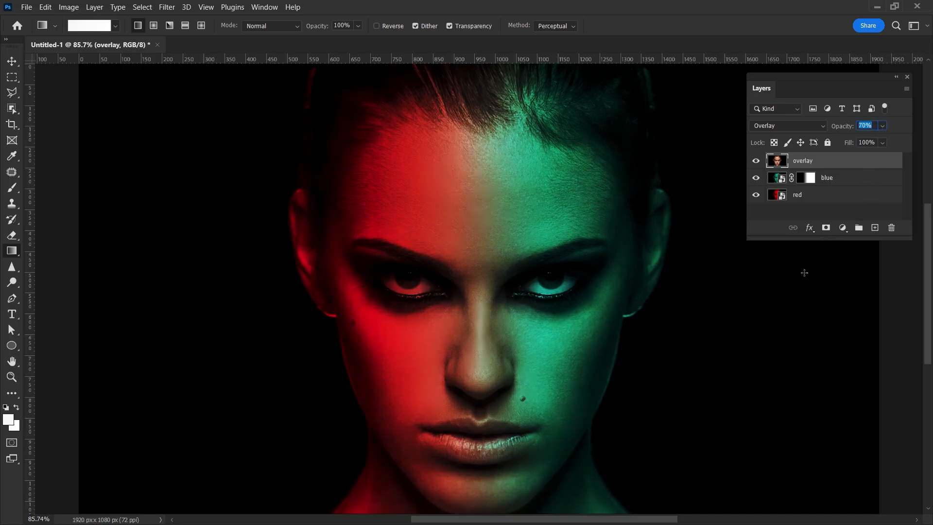